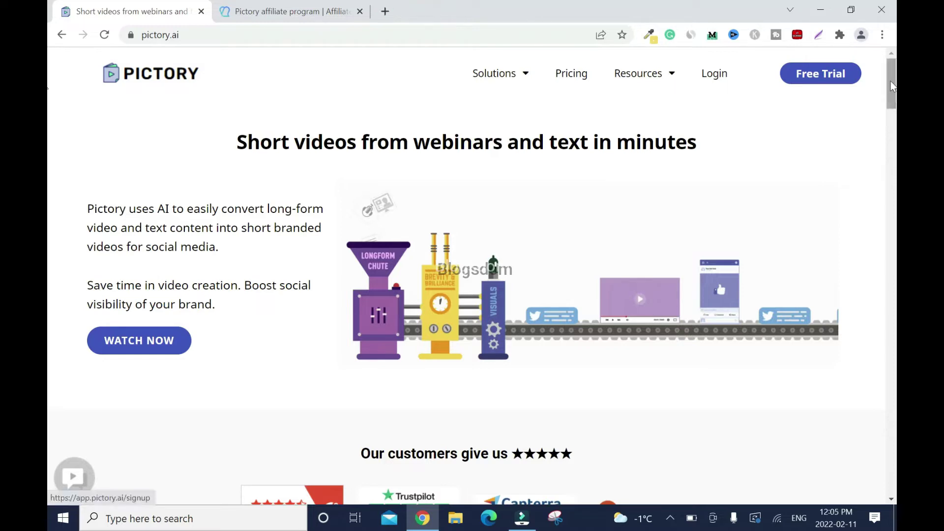
Scroll the Pictory homepage down to the footer's Affiliate Program link under Resources
{"action": "scroll", "coordinate": [50, 77], "scroll_direction": "down", "scroll_amount": 20}
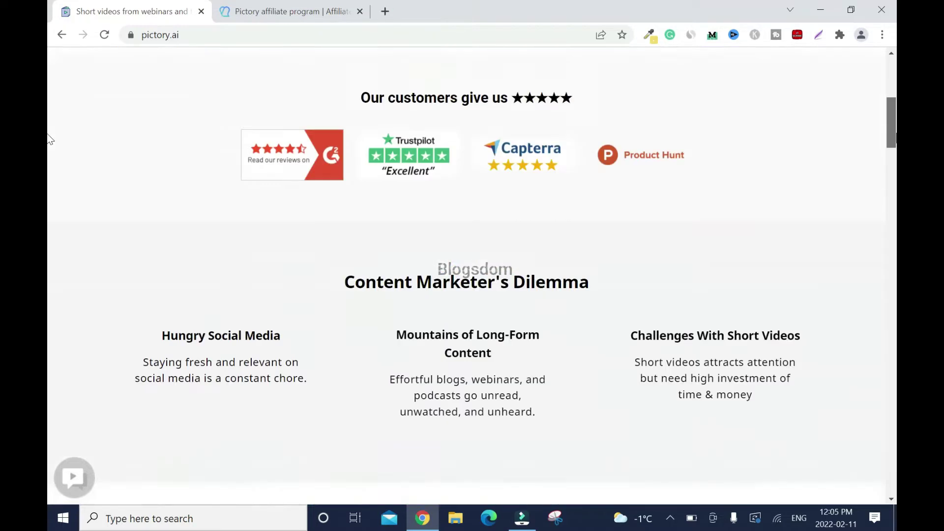
{"action": "scroll", "coordinate": [49, 278], "scroll_direction": "down", "scroll_amount": 20}
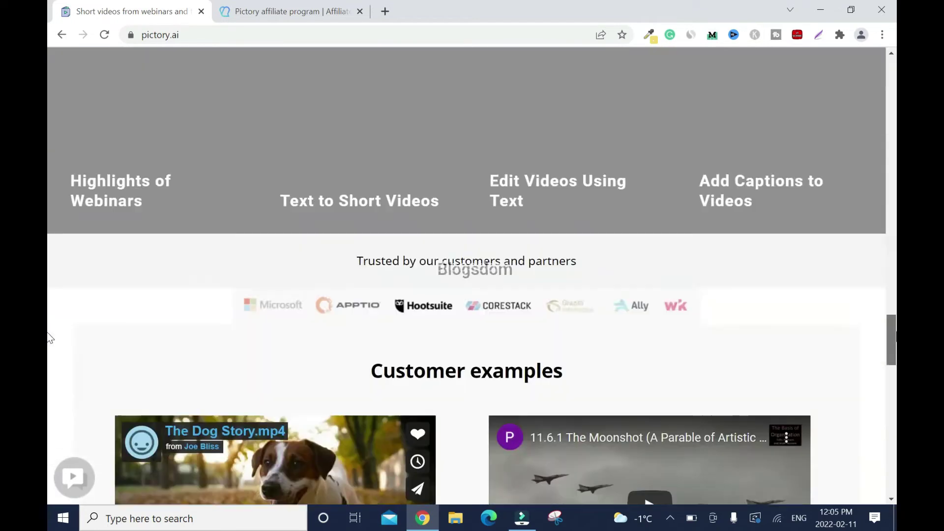
Open the Affiliate Program sign-up page in its own new tab and close the duplicate tab
{"action": "left_click", "coordinate": [547, 282]}
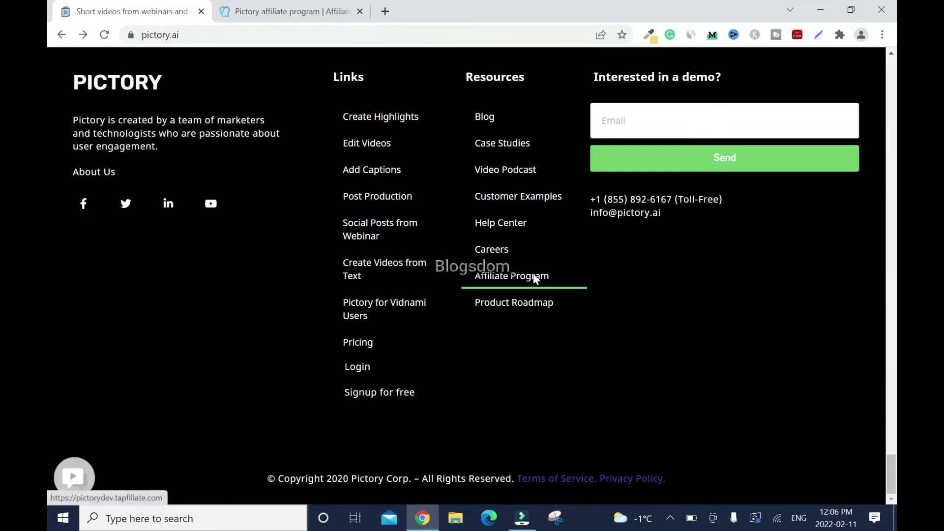
{"action": "right_click", "coordinate": [533, 274]}
{"action": "left_click", "coordinate": [583, 287]}
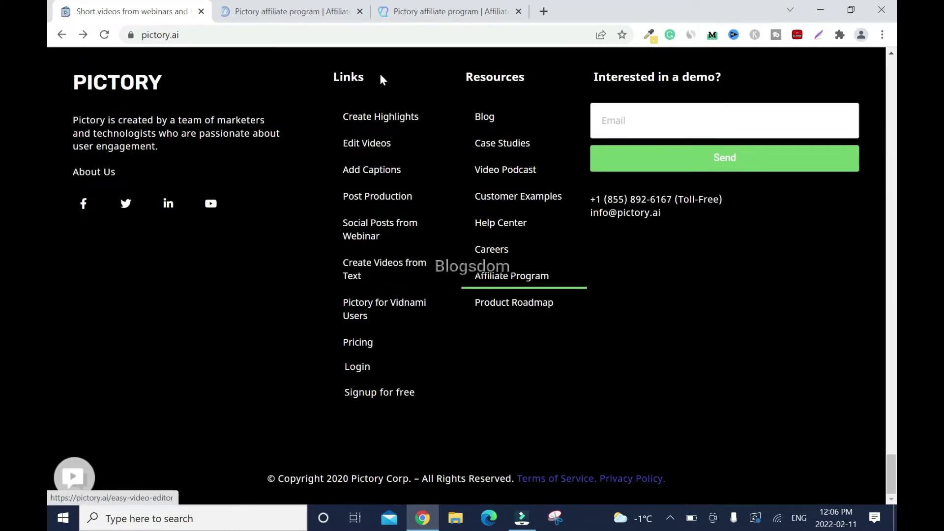
{"action": "left_click", "coordinate": [388, 11]}
{"action": "key", "text": "ctrl+w"}
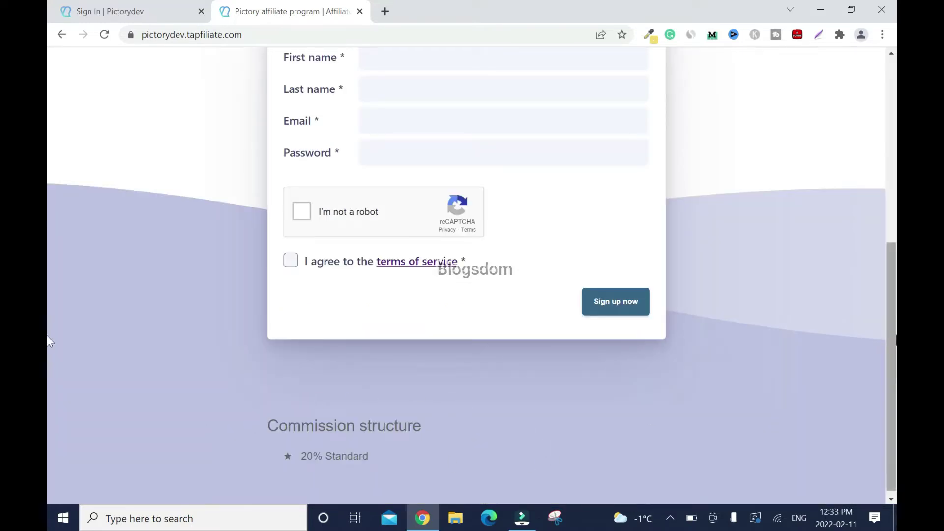
Go to Pictory's pricing page showing yearly plans at $0, $19, $39 and Custom
{"action": "scroll", "coordinate": [49, 342], "scroll_direction": "up", "scroll_amount": 7}
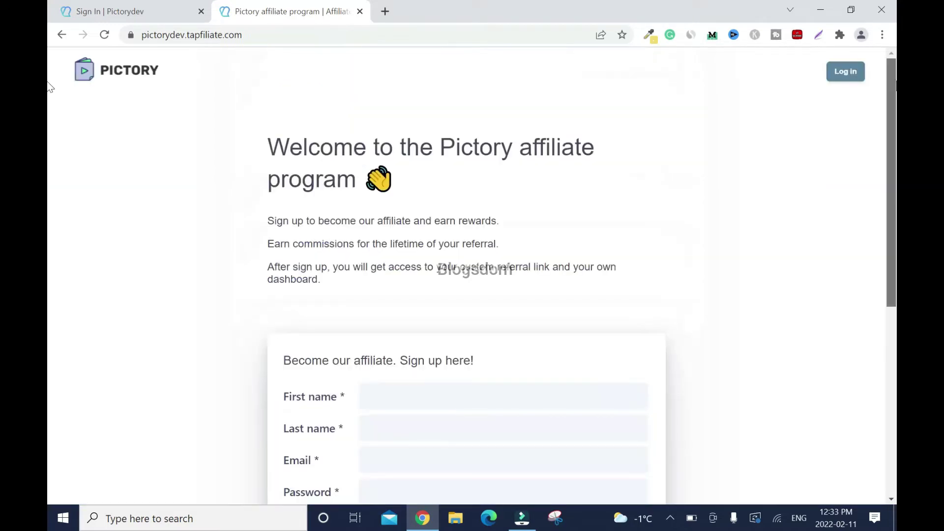
{"action": "key", "text": "alt+Left"}
{"action": "scroll", "coordinate": [49, 98], "scroll_direction": "down", "scroll_amount": 2}
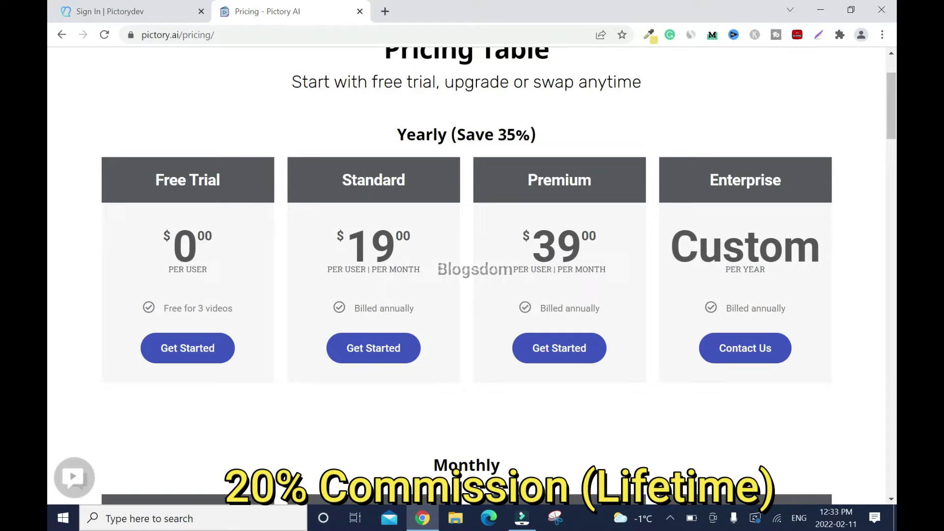
Scroll through the Yearly and Monthly pricing plan cards before returning to the affiliate tab
{"action": "scroll", "coordinate": [304, 191], "scroll_direction": "down", "scroll_amount": 8}
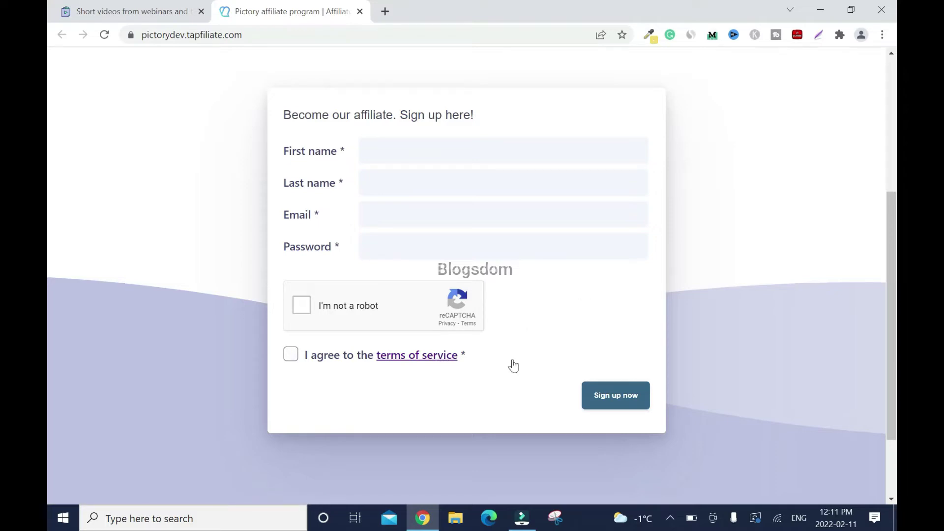
Open the affiliate terms of service in a new tab, briefly checking the sign-up form
{"action": "left_click", "coordinate": [436, 361]}
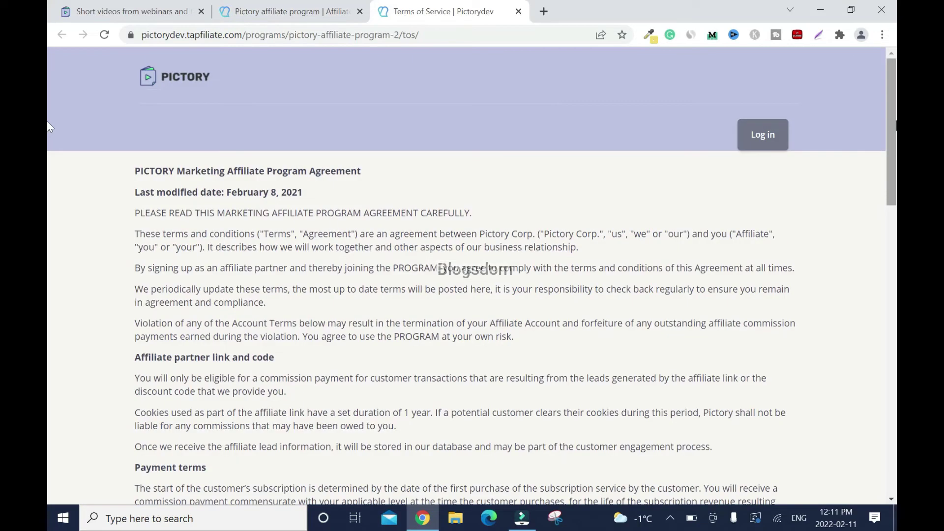
{"action": "scroll", "coordinate": [49, 276], "scroll_direction": "down", "scroll_amount": 15}
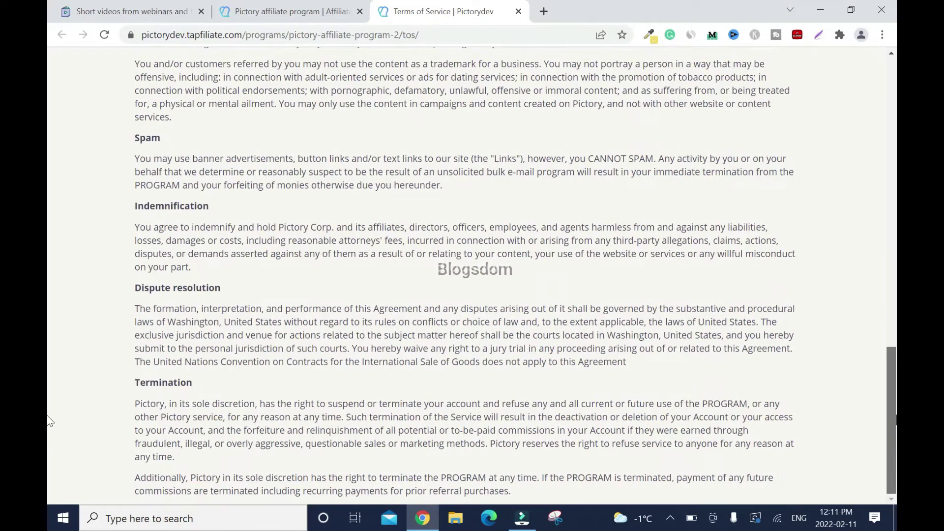
{"action": "scroll", "coordinate": [49, 423], "scroll_direction": "up", "scroll_amount": 15}
{"action": "left_click", "coordinate": [260, 9]}
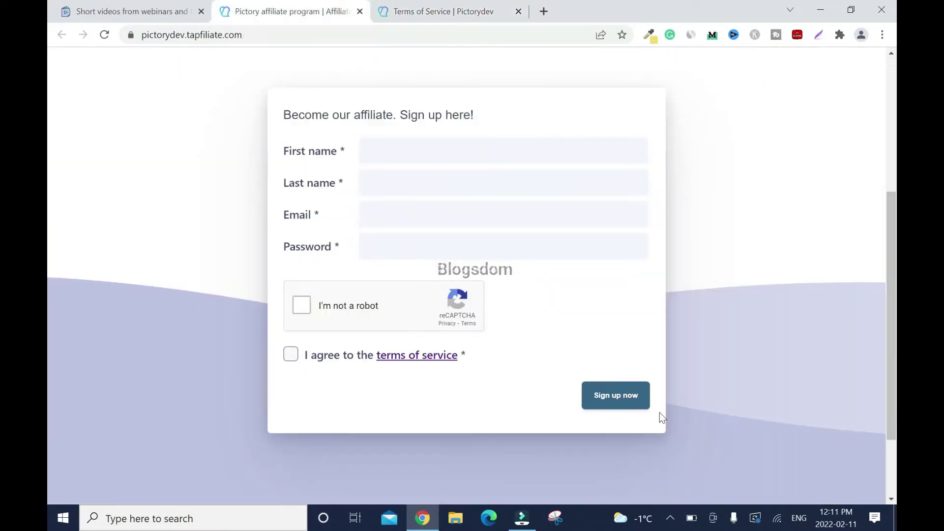
{"action": "key", "text": "ctrl+Tab"}
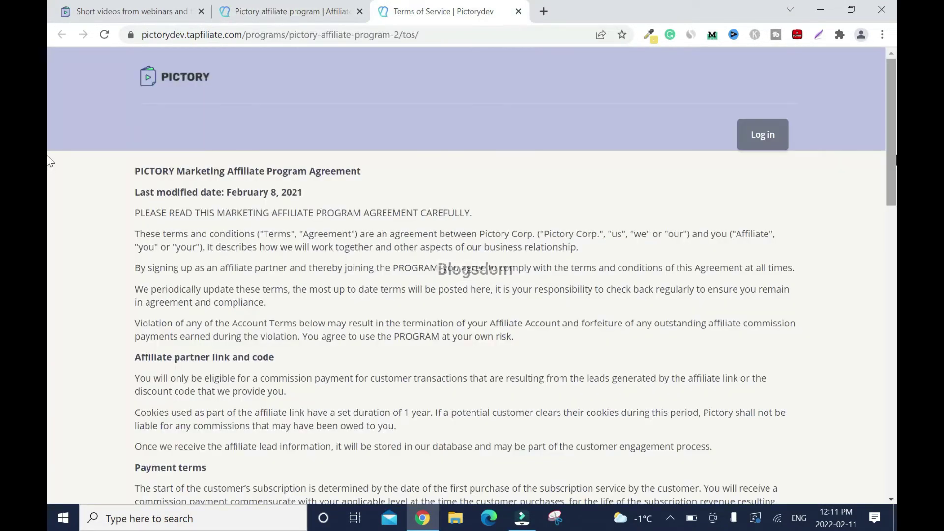
Read through the Marketing Affiliate Program Agreement and scroll back toward its top
{"action": "scroll", "coordinate": [49, 172], "scroll_direction": "down", "scroll_amount": 2}
{"action": "scroll", "coordinate": [49, 175], "scroll_direction": "down", "scroll_amount": 3}
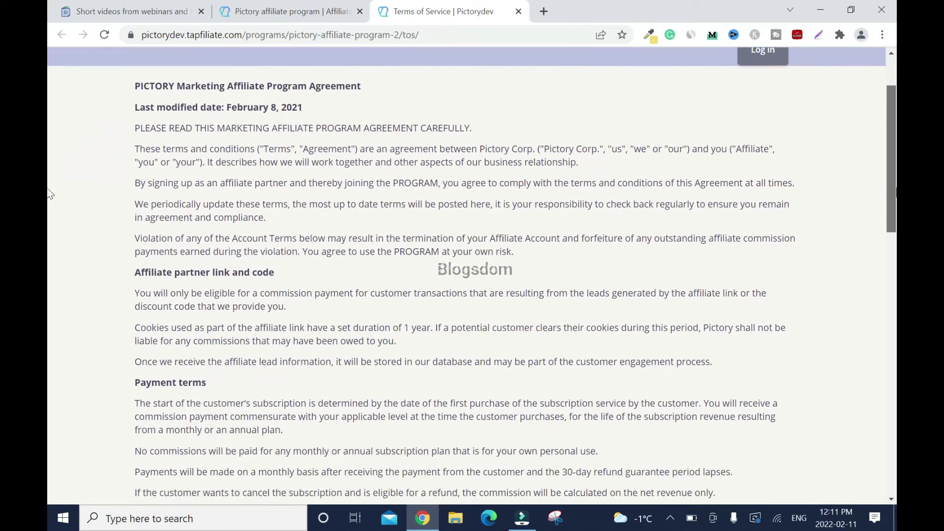
{"action": "scroll", "coordinate": [49, 211], "scroll_direction": "down", "scroll_amount": 2}
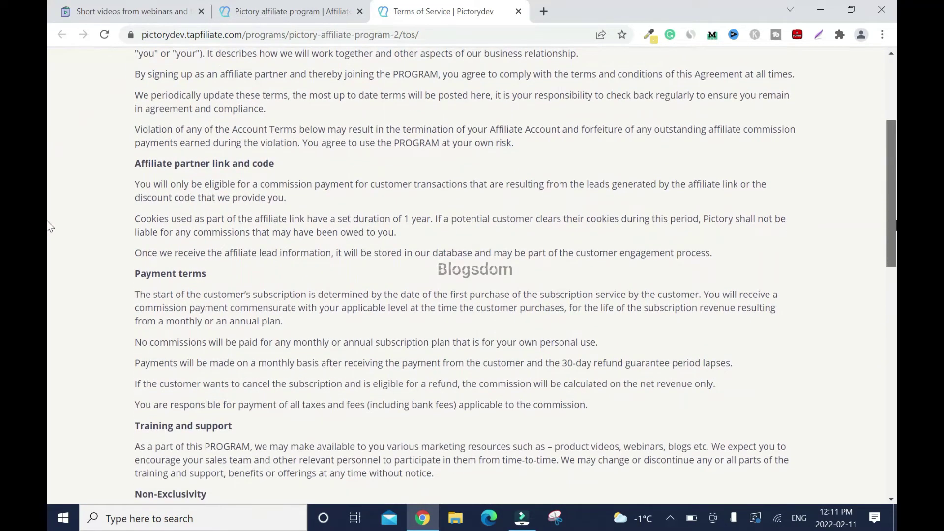
{"action": "scroll", "coordinate": [49, 241], "scroll_direction": "down", "scroll_amount": 3}
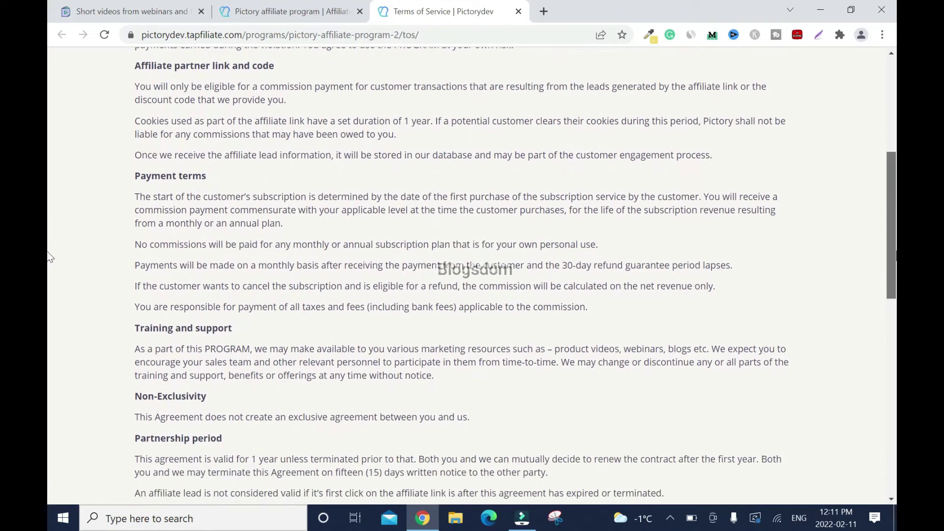
{"action": "scroll", "coordinate": [50, 285], "scroll_direction": "down", "scroll_amount": 10}
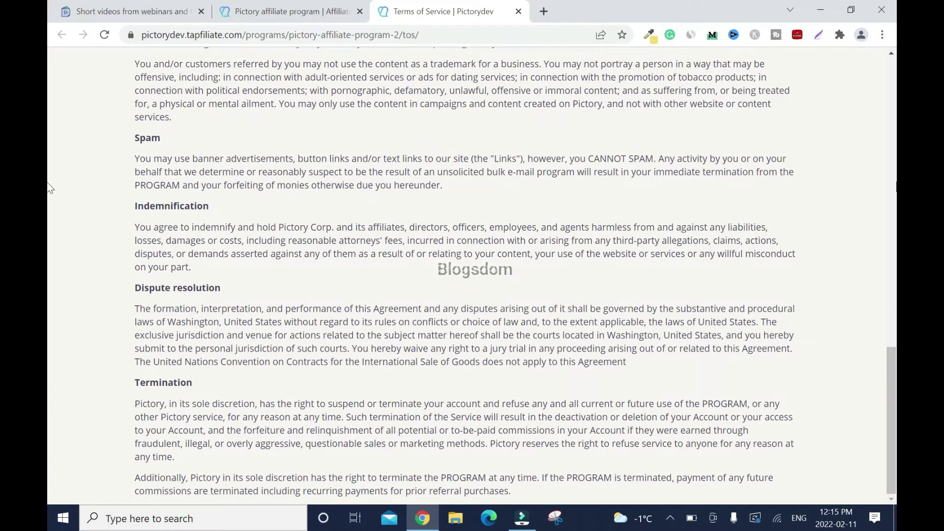
{"action": "right_click", "coordinate": [893, 182]}
{"action": "scroll", "coordinate": [892, 177], "scroll_direction": "up", "scroll_amount": 10}
{"action": "scroll", "coordinate": [50, 172], "scroll_direction": "up", "scroll_amount": 6}
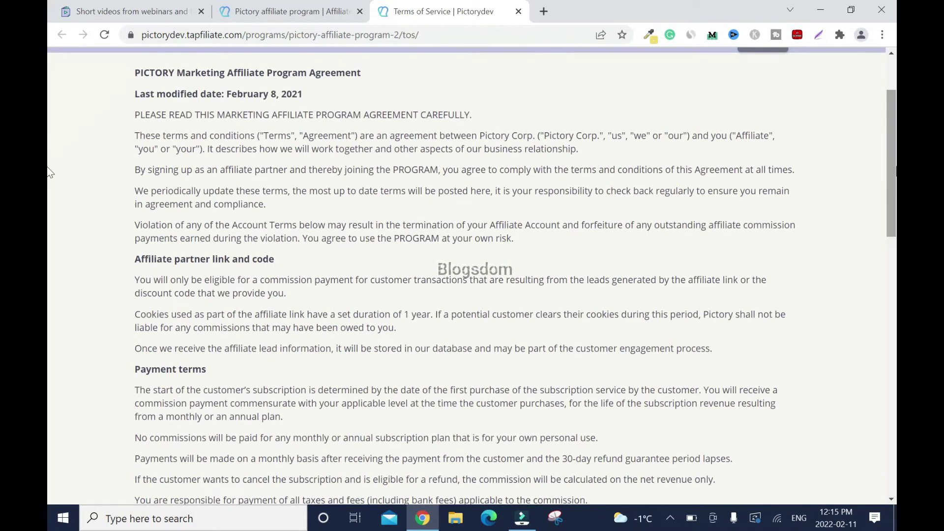
{"action": "scroll", "coordinate": [49, 187], "scroll_direction": "down", "scroll_amount": 4}
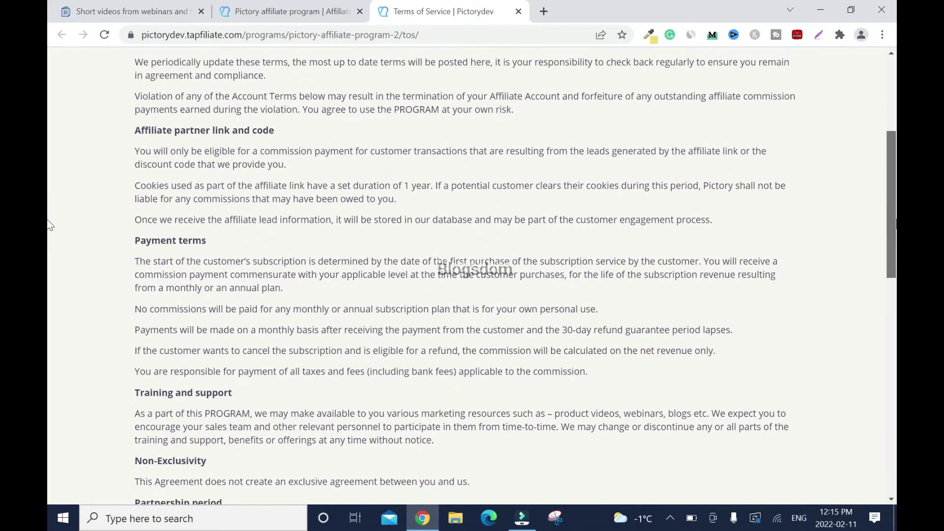
{"action": "scroll", "coordinate": [50, 266], "scroll_direction": "down", "scroll_amount": 3}
{"action": "scroll", "coordinate": [49, 236], "scroll_direction": "up", "scroll_amount": 8}
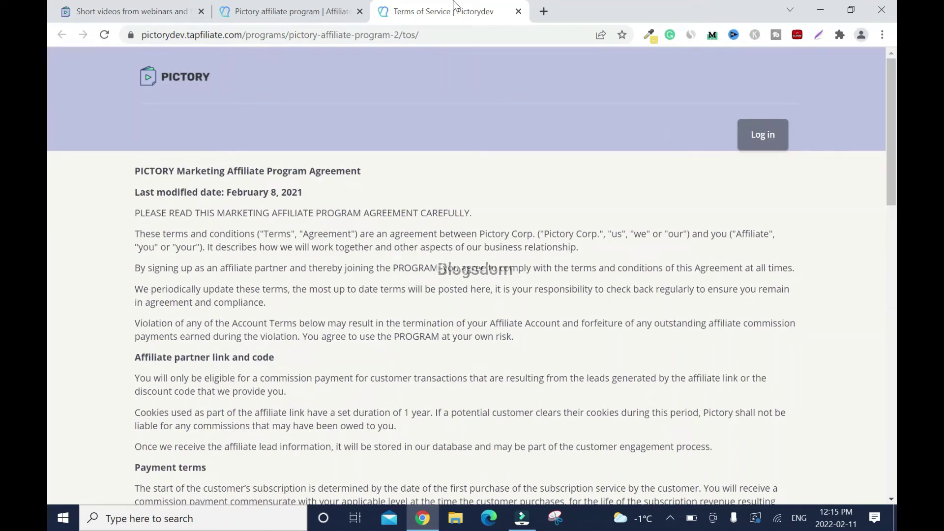
Close the terms tab, enter the account password, pass the captcha, accept the terms and submit
{"action": "left_click", "coordinate": [518, 11]}
{"action": "left_click", "coordinate": [374, 246]}
{"action": "type", "text": "*******"}
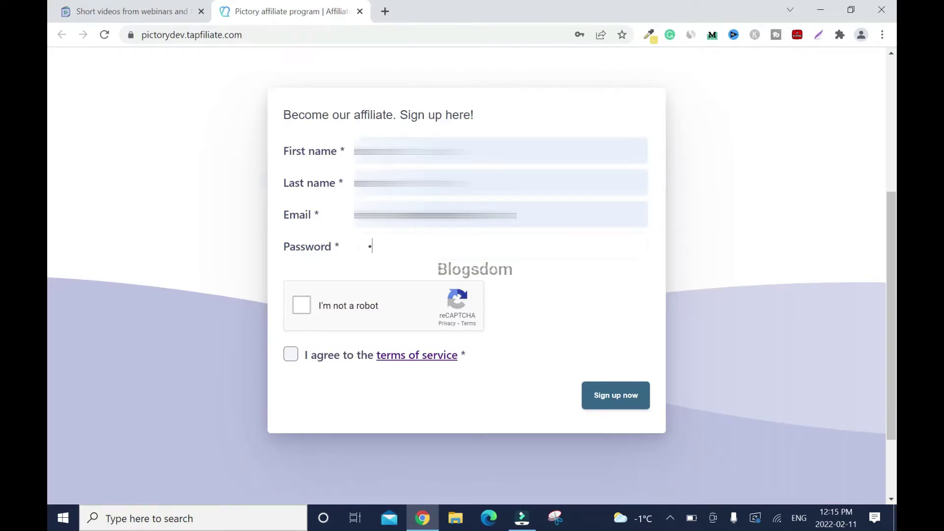
{"action": "type", "text": "******"}
{"action": "left_click", "coordinate": [300, 307]}
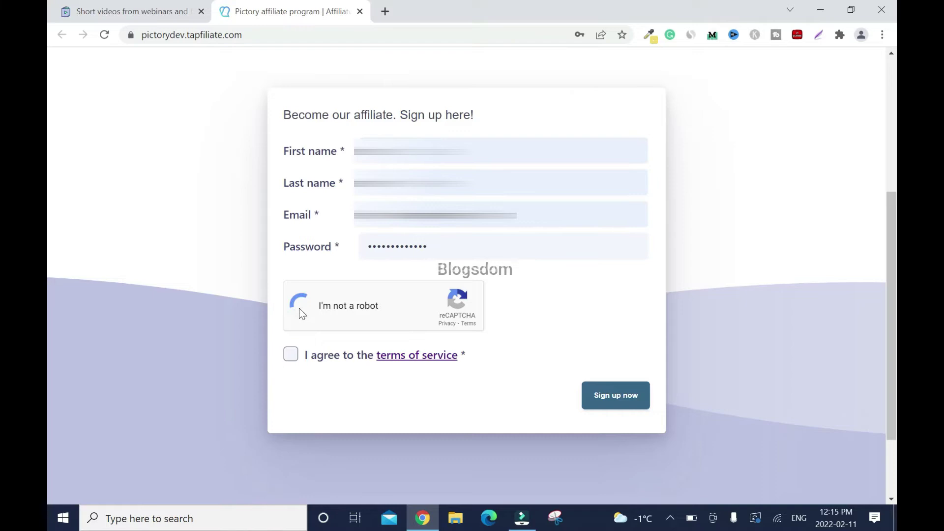
{"action": "left_click", "coordinate": [291, 353]}
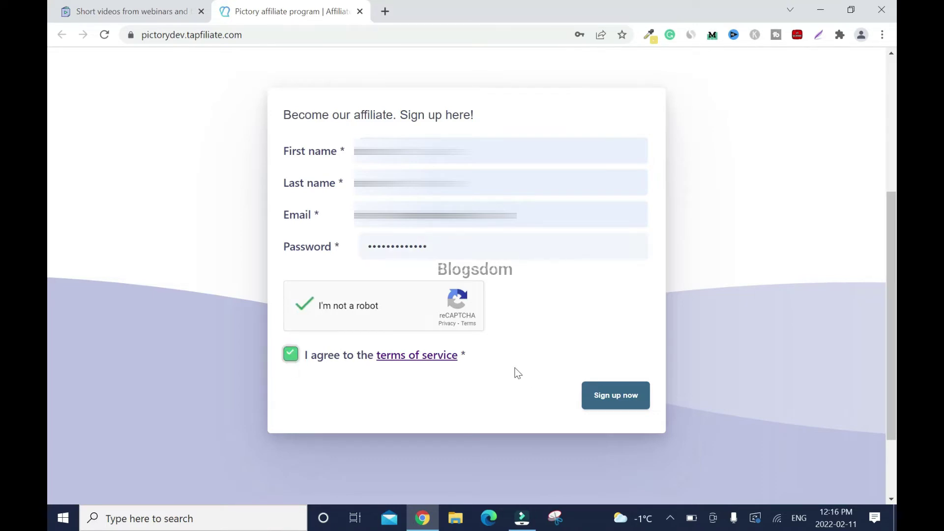
{"action": "left_click", "coordinate": [305, 311]}
{"action": "left_click", "coordinate": [620, 396]}
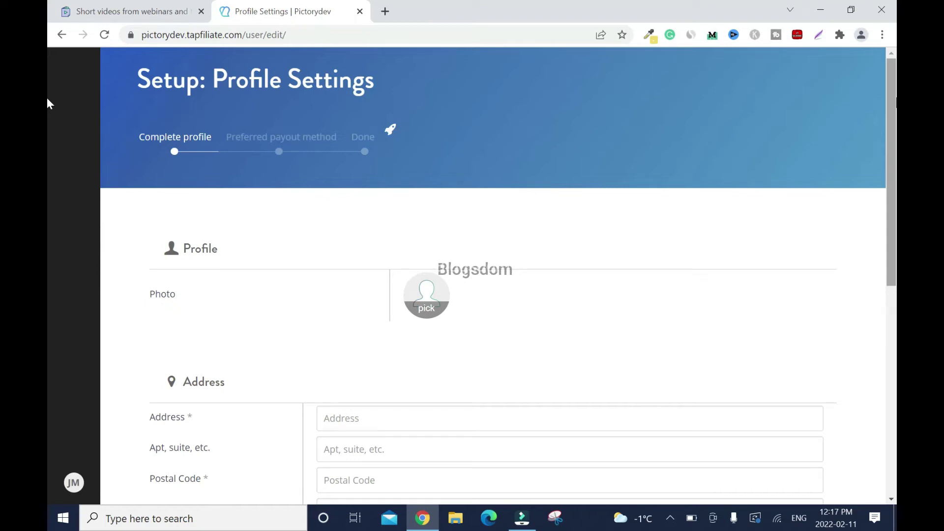
{"action": "key", "text": "Return"}
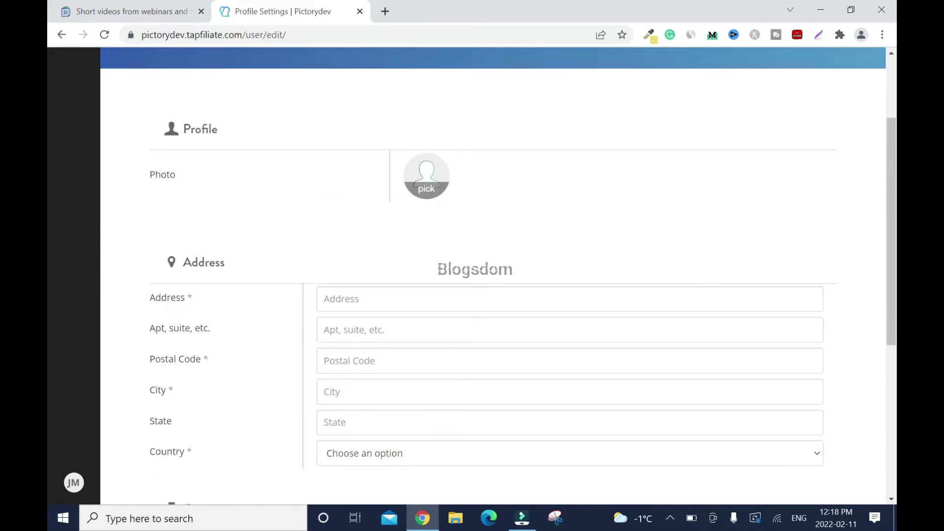
{"action": "scroll", "coordinate": [278, 301], "scroll_direction": "down", "scroll_amount": 5}
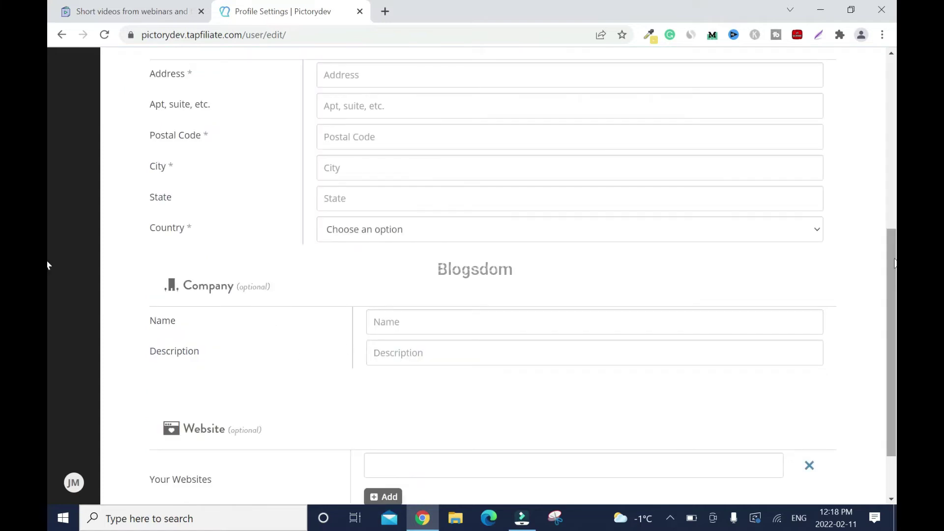
{"action": "scroll", "coordinate": [49, 316], "scroll_direction": "down", "scroll_amount": 2}
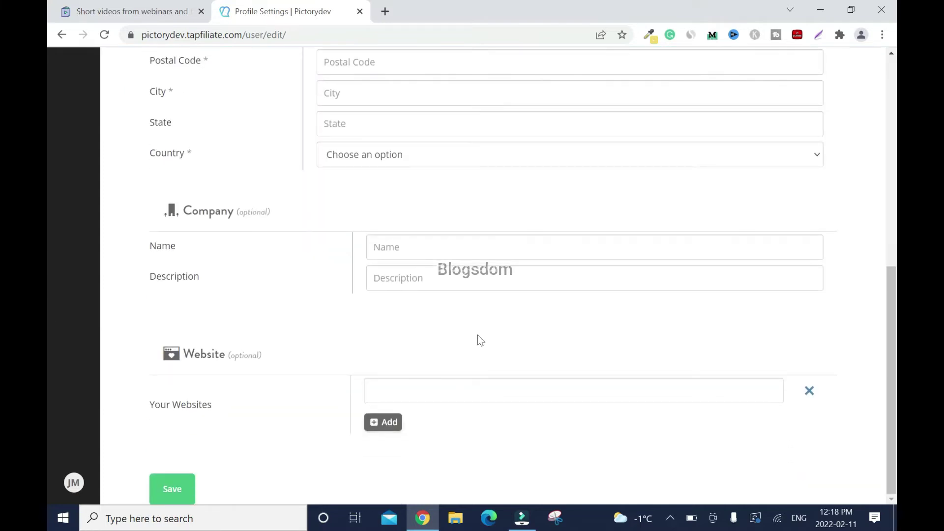
{"action": "scroll", "coordinate": [481, 340], "scroll_direction": "up", "scroll_amount": 3}
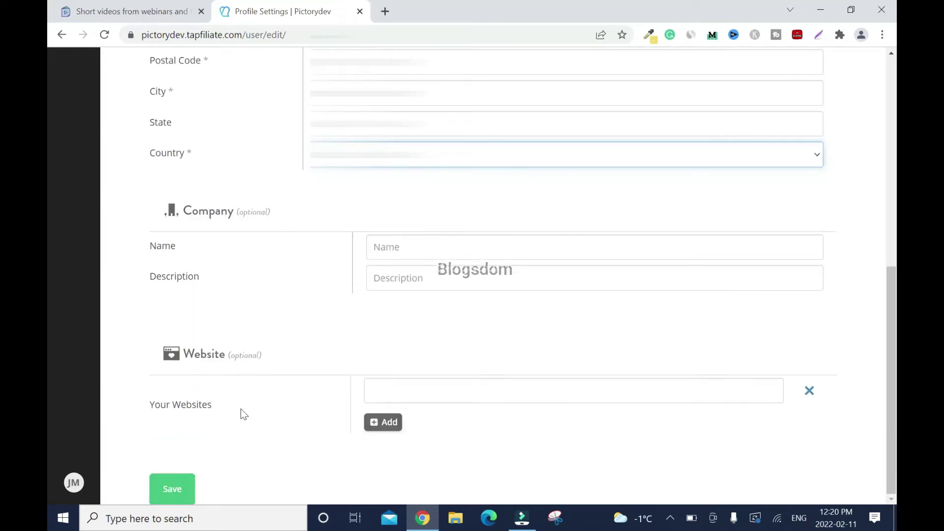
{"action": "left_click", "coordinate": [373, 390]}
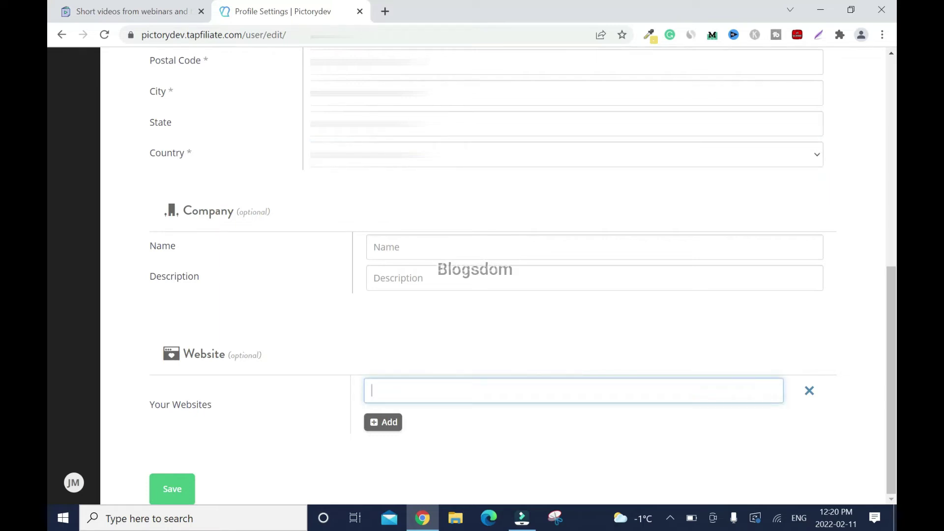
{"action": "type", "text": "https://blogsdom.com"}
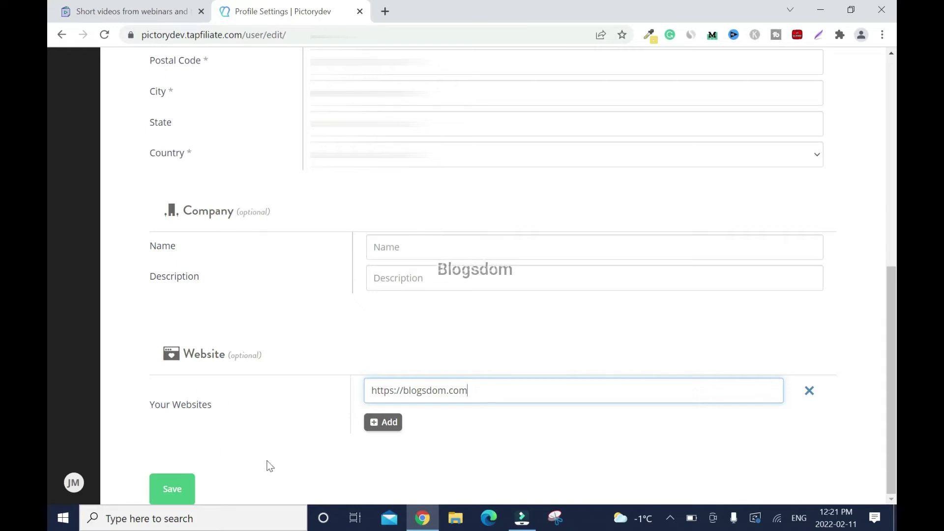
{"action": "left_click", "coordinate": [171, 497]}
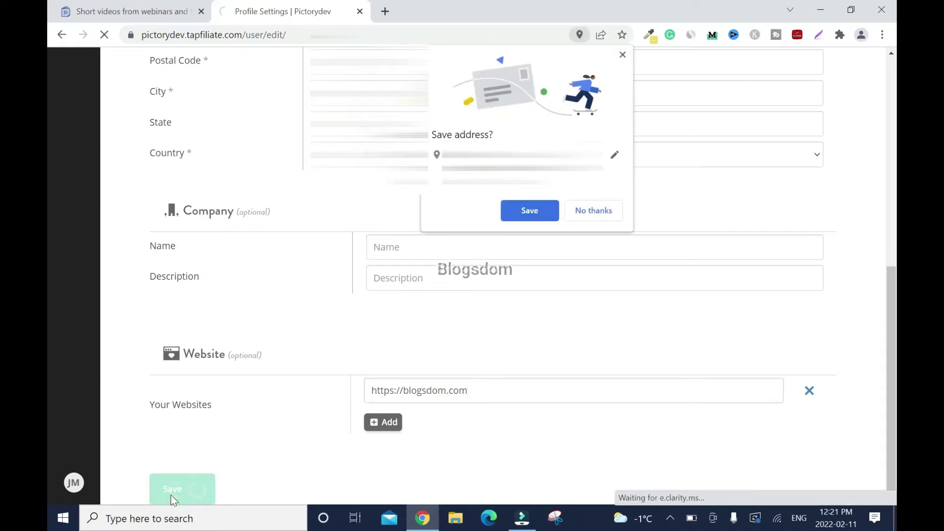
{"action": "left_click", "coordinate": [604, 210]}
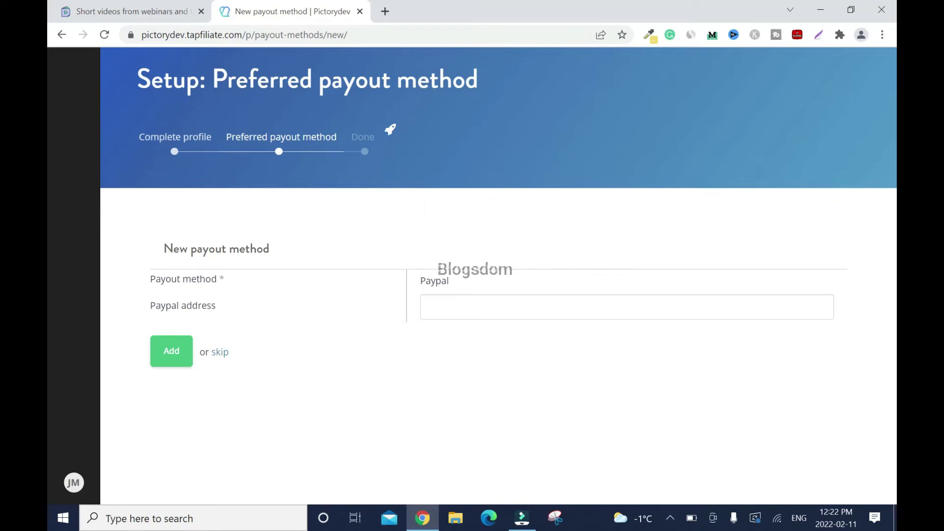
Add the account's PayPal e-mail address as the preferred payout method
{"action": "left_click", "coordinate": [185, 363]}
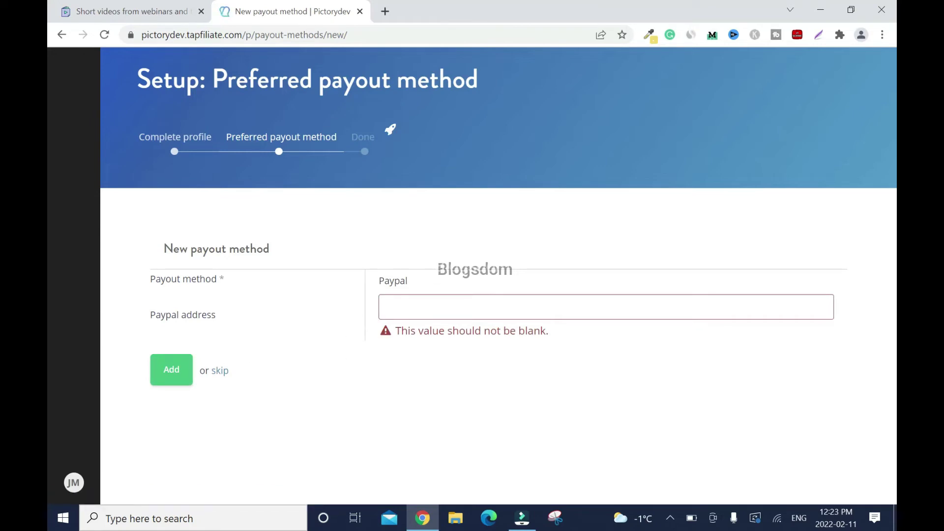
{"action": "left_click", "coordinate": [436, 306]}
{"action": "key", "text": "ctrl+v"}
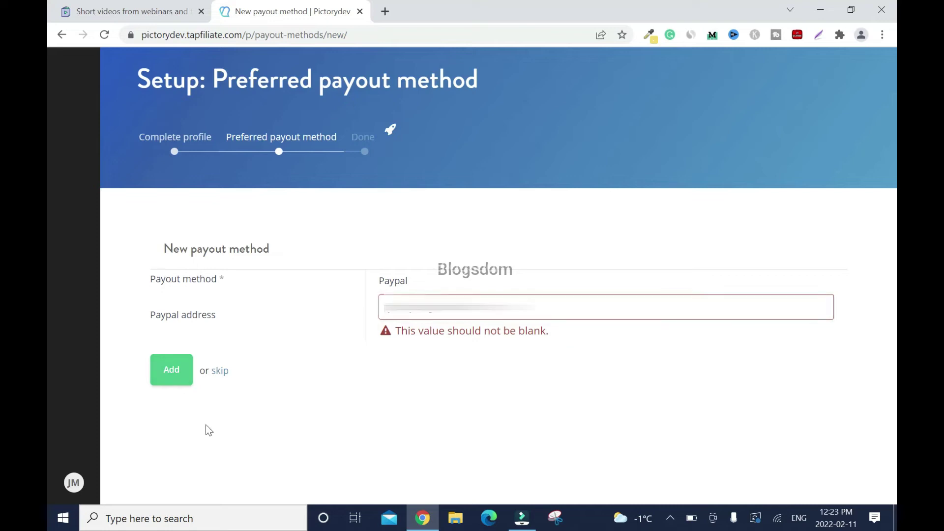
{"action": "left_click", "coordinate": [171, 371]}
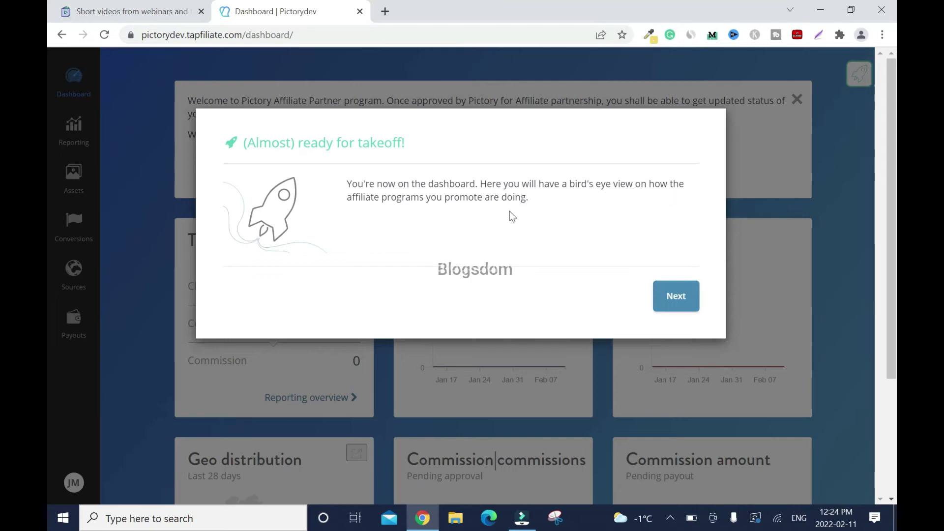
Complete the dashboard welcome tour and dismiss the Guide Completed message
{"action": "left_click", "coordinate": [696, 306]}
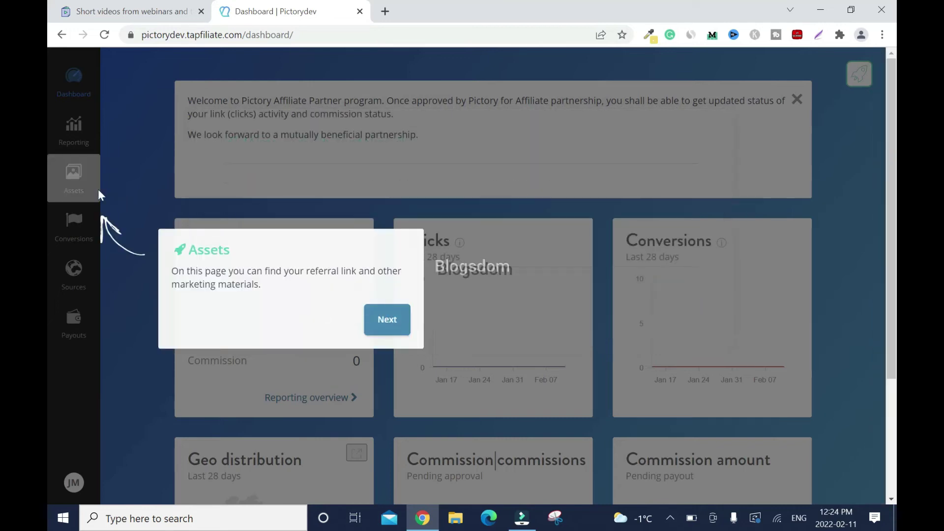
{"action": "left_click", "coordinate": [386, 322]}
{"action": "left_click", "coordinate": [396, 406]}
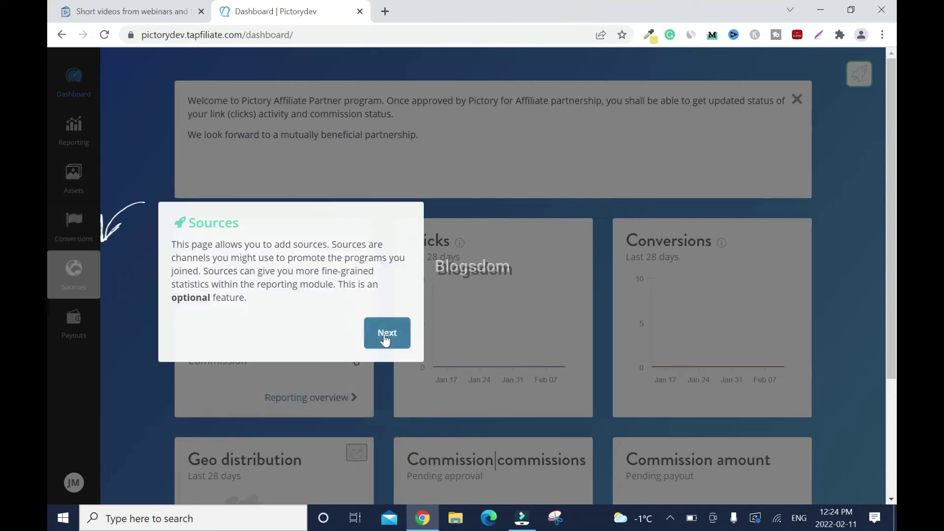
{"action": "left_click", "coordinate": [386, 338]}
{"action": "left_click", "coordinate": [678, 248]}
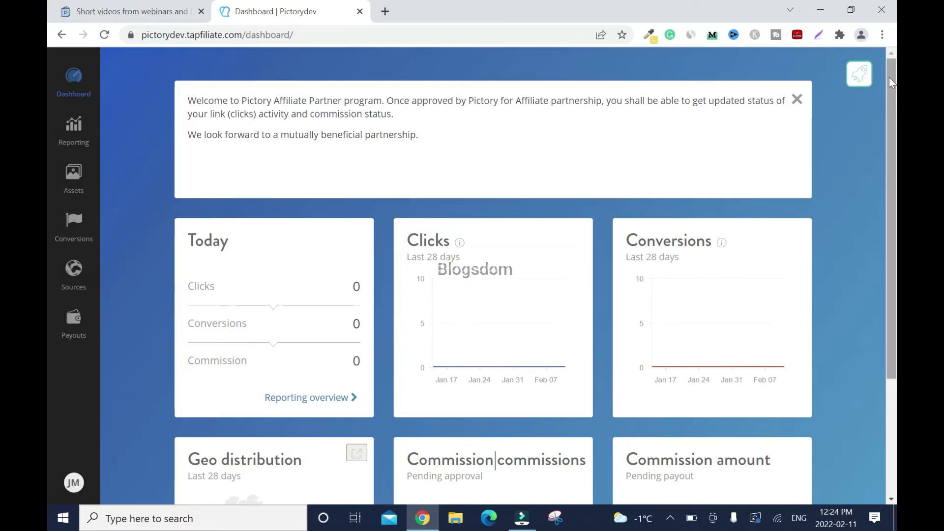
Navigate through Reporting to the Assets page showing the referral link
{"action": "left_click_drag", "start_coordinate": [889, 78], "coordinate": [110, 69]}
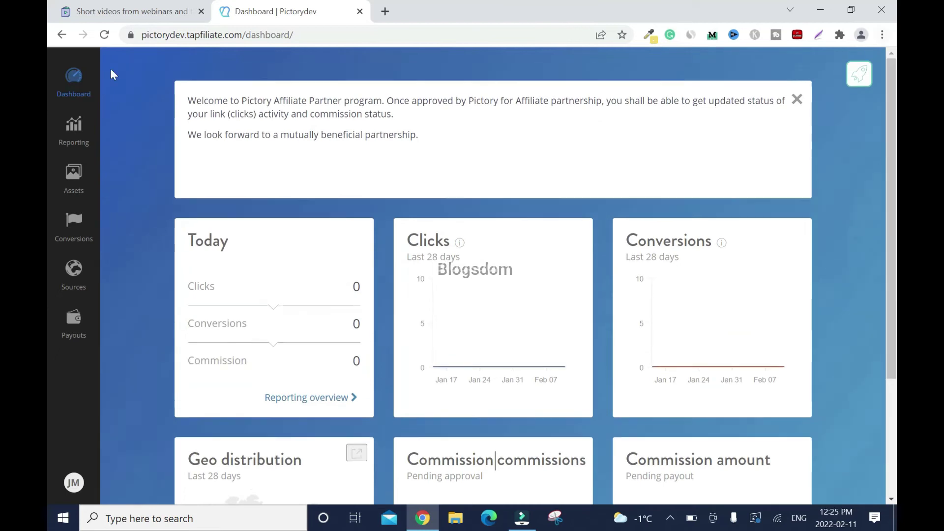
{"action": "left_click", "coordinate": [64, 137]}
{"action": "left_click", "coordinate": [80, 173]}
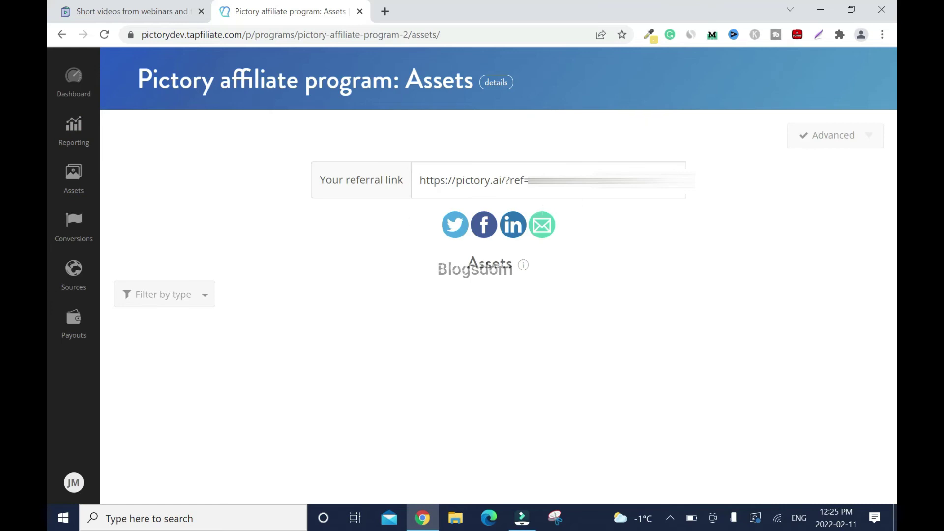
{"action": "left_click", "coordinate": [672, 191]}
{"action": "left_click", "coordinate": [672, 192]}
{"action": "left_click", "coordinate": [809, 140]}
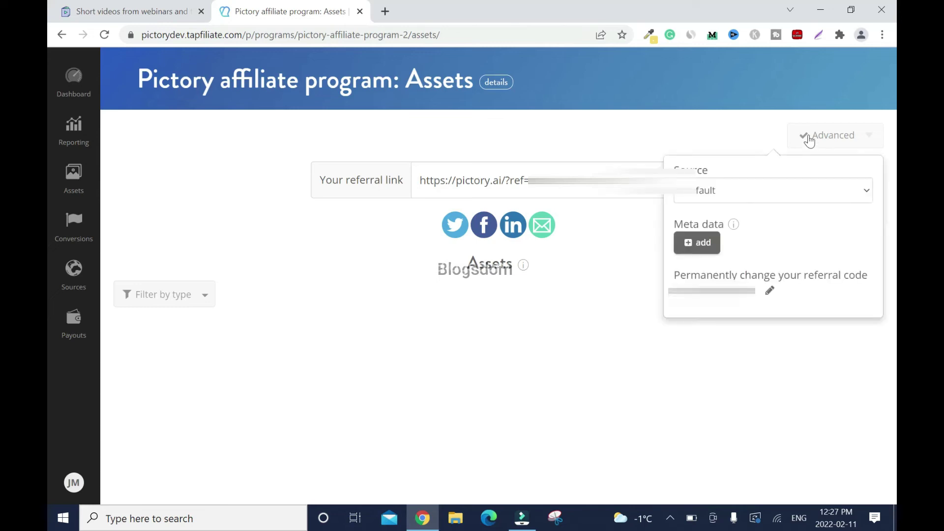
{"action": "left_click", "coordinate": [770, 292]}
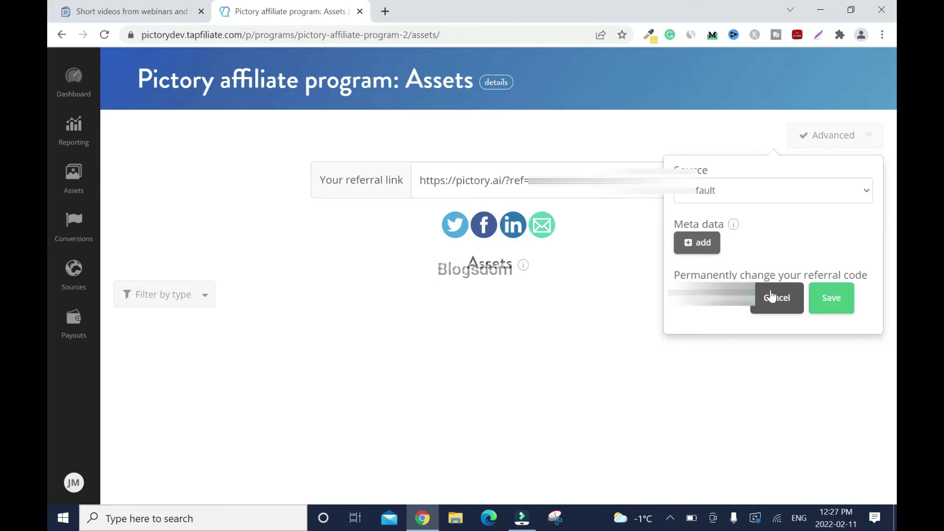
{"action": "key", "text": "ctrl+a"}
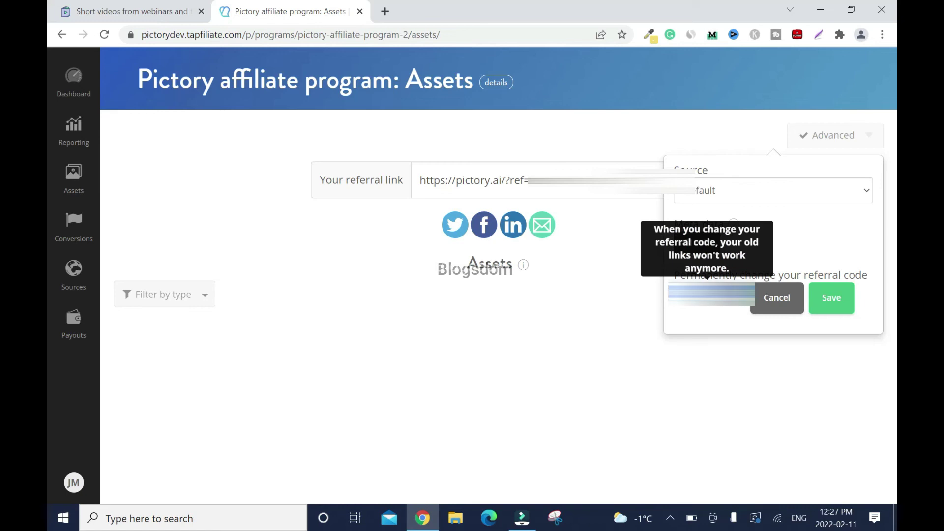
{"action": "type", "text": "blogs"}
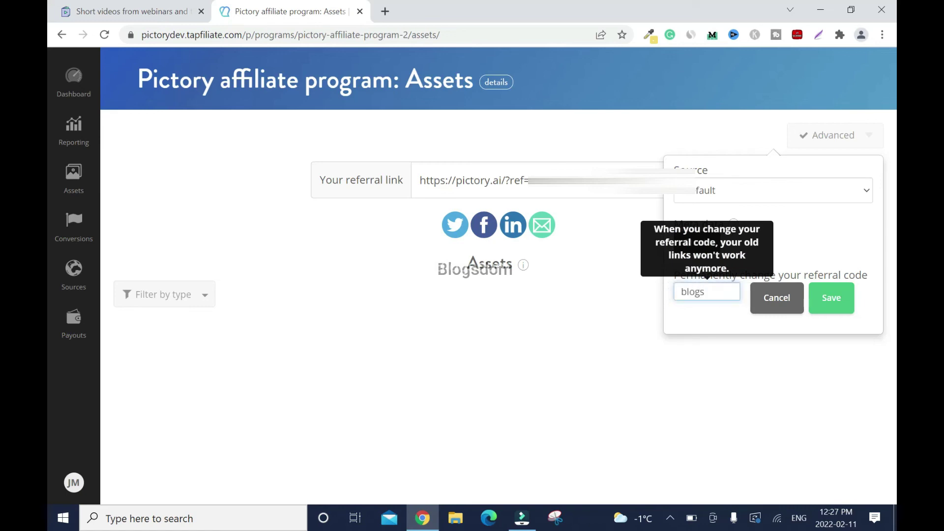
{"action": "type", "text": "dom"}
{"action": "left_click", "coordinate": [835, 300]}
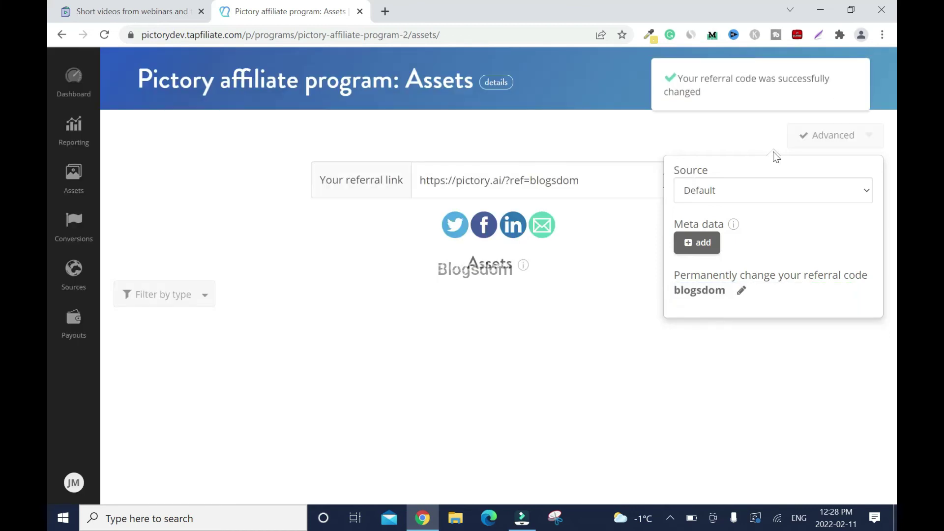
{"action": "left_click", "coordinate": [817, 146]}
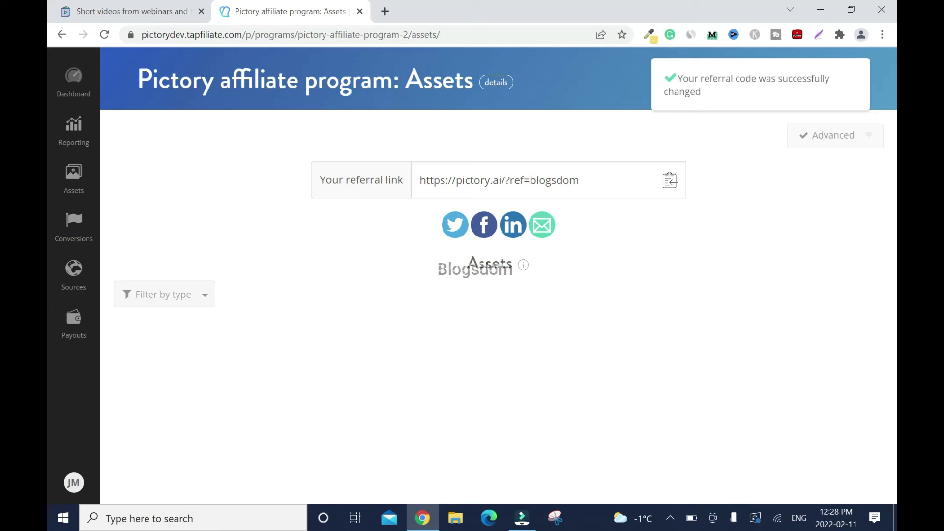
{"action": "left_click_drag", "start_coordinate": [580, 180], "coordinate": [419, 180]}
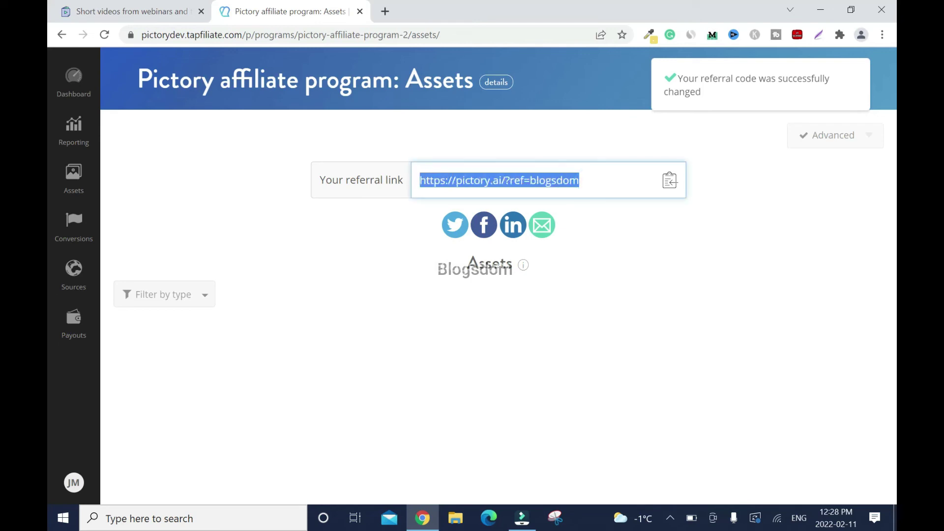
{"action": "right_click", "coordinate": [554, 180]}
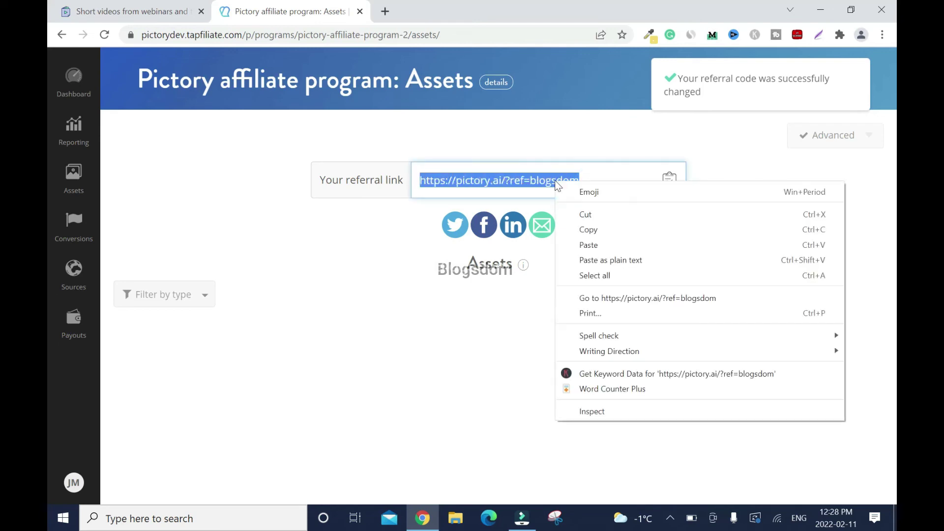
{"action": "left_click", "coordinate": [611, 229]}
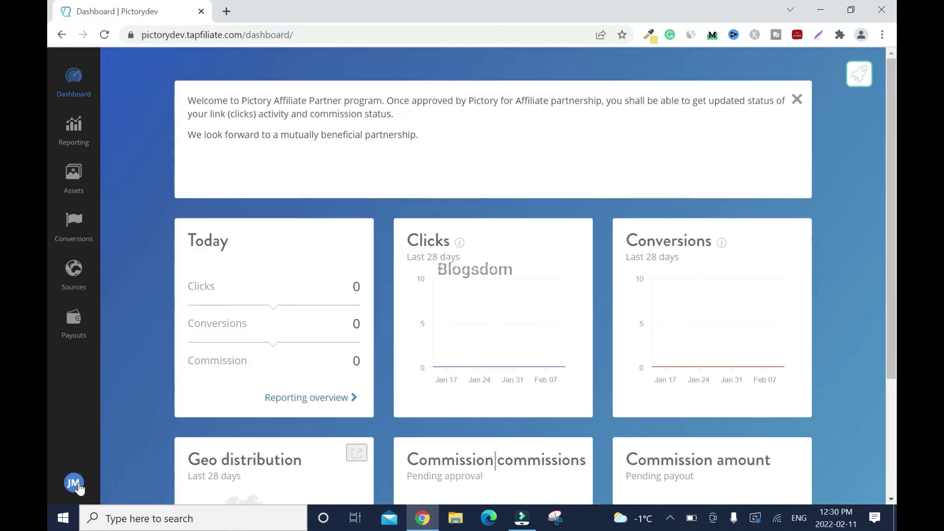
Log out from the avatar menu, then bookmark the sign-in page renamed 'Pictory Affiliate | Log-in'
{"action": "left_click", "coordinate": [76, 488]}
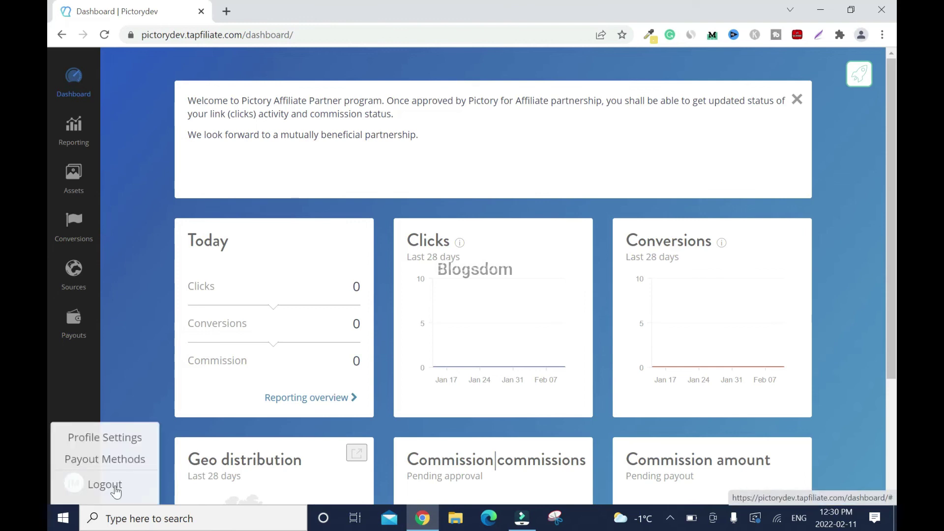
{"action": "left_click", "coordinate": [78, 484]}
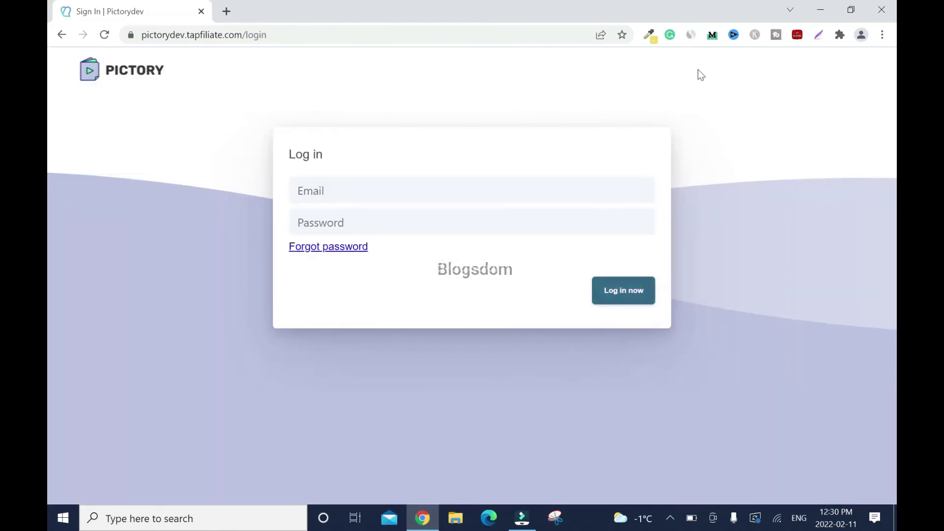
{"action": "left_click", "coordinate": [620, 39]}
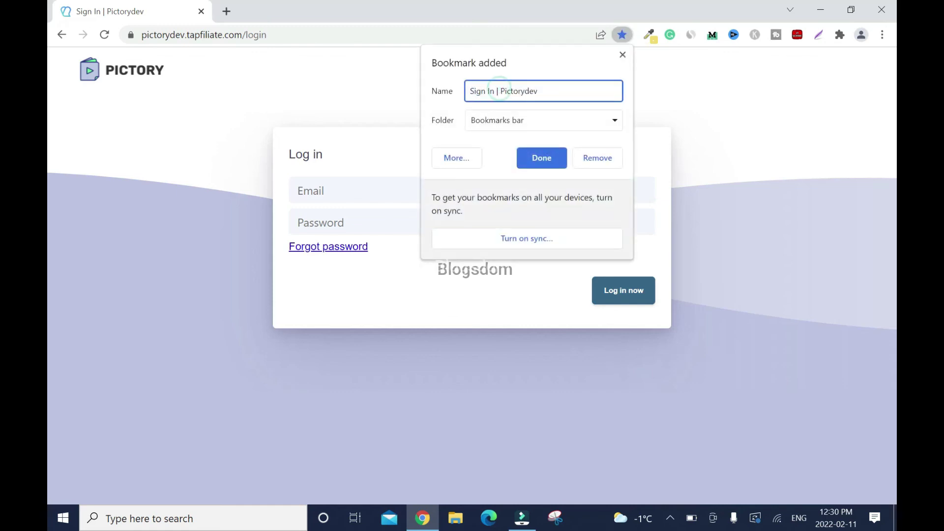
{"action": "left_click", "coordinate": [546, 89]}
{"action": "left_click_drag", "start_coordinate": [546, 89], "coordinate": [467, 93]}
{"action": "key", "text": "BackSpace"}
{"action": "key", "text": "BackSpace"}
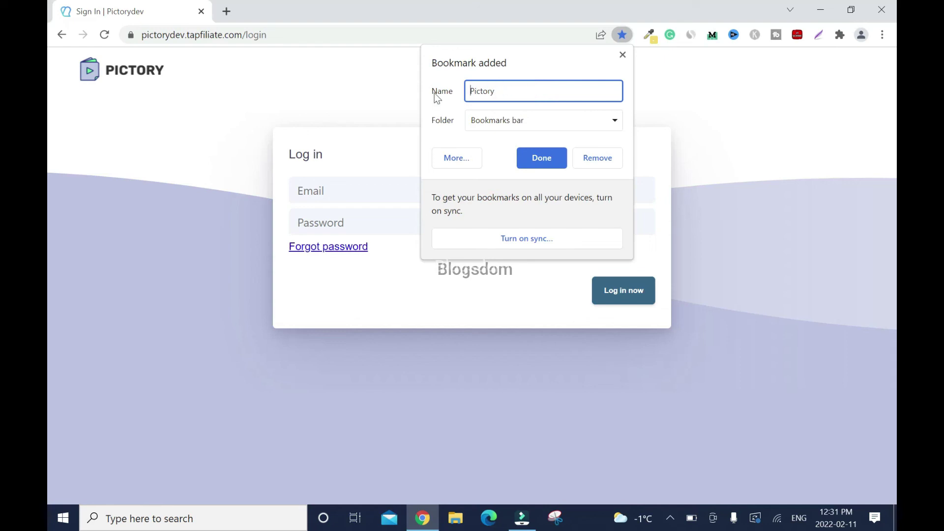
{"action": "type", "text": "Affiliate | Log- in"}
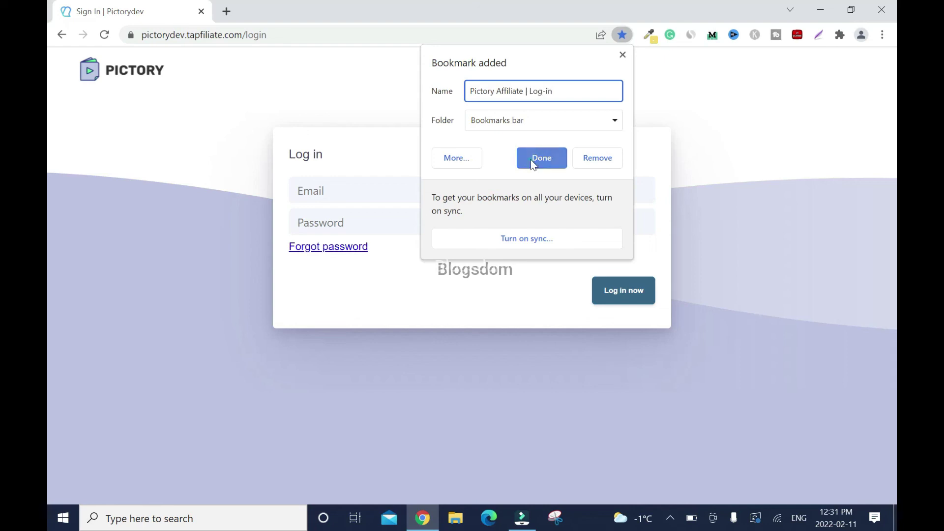
{"action": "left_click", "coordinate": [533, 160]}
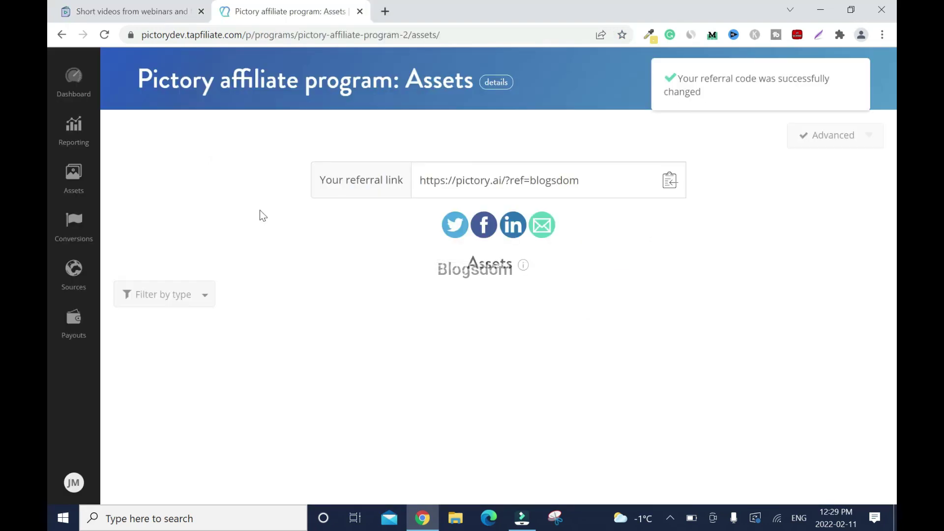